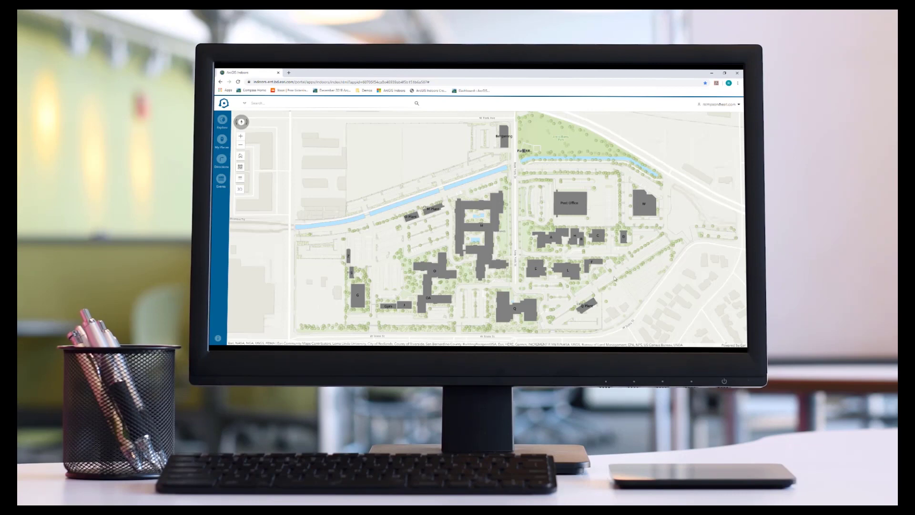
Select Building M on the campus map to show its floor plan and details
left_click(490, 230)
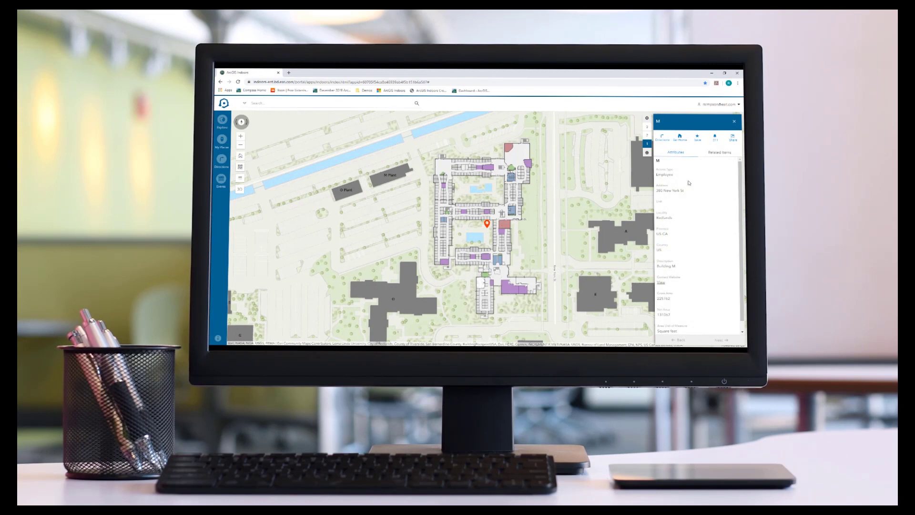
Launch the 311 issue-report Survey123 form from Building M's info panel
left_click(716, 139)
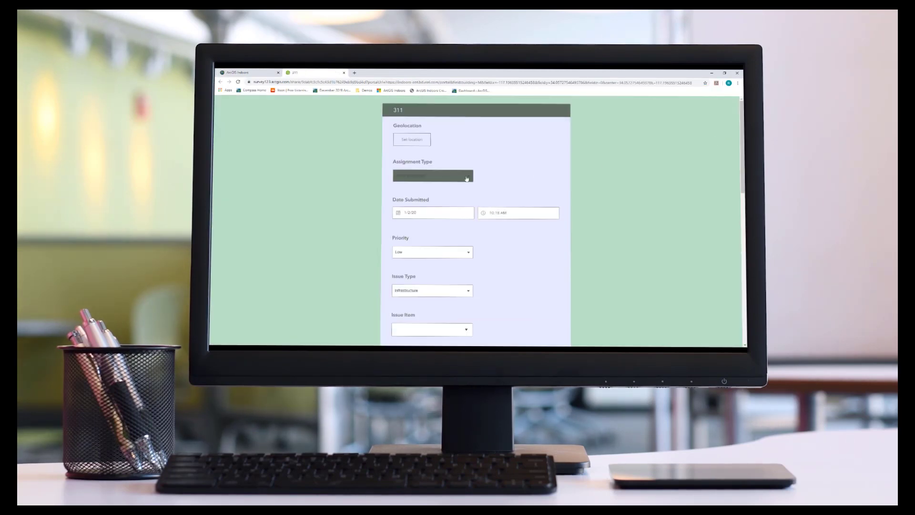
Check the prefilled 311 fields, keeping Infrastructure as the issue type
scroll(488, 268, "down", 2)
scroll(491, 270, "down", 2)
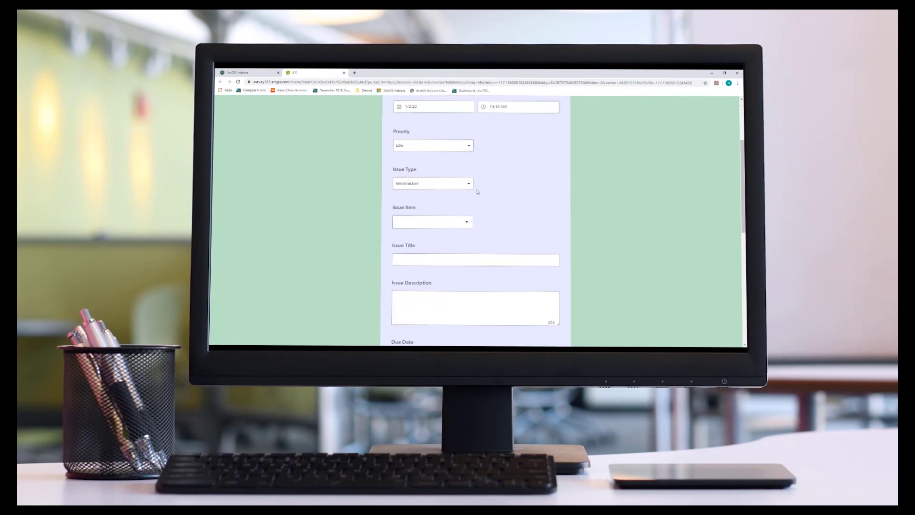
left_click(468, 185)
left_click(429, 196)
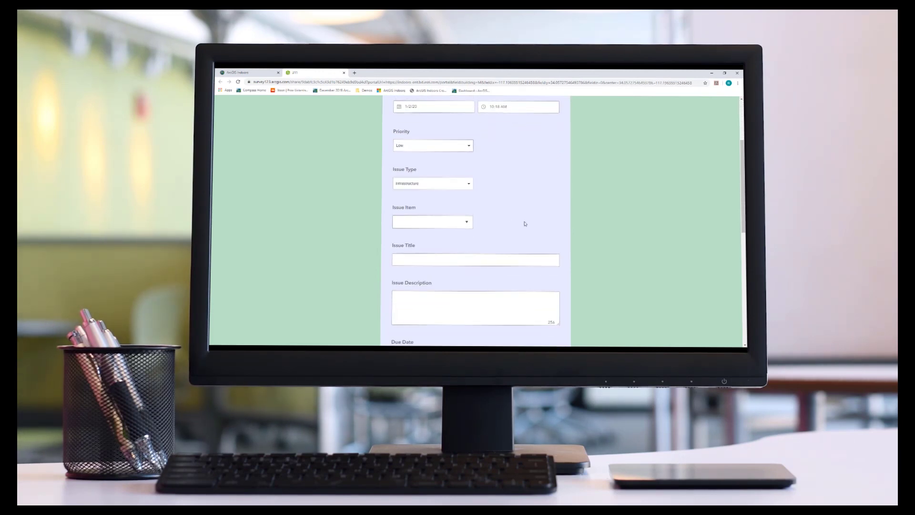
Scroll through the remaining fields and leave the form without submitting
scroll(596, 224, "down", 1)
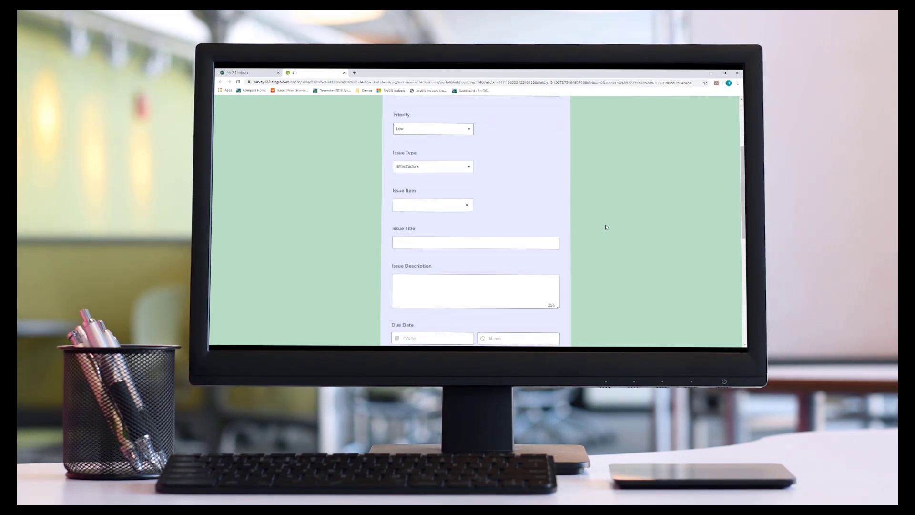
scroll(604, 227, "down", 3)
scroll(604, 228, "down", 3)
scroll(604, 227, "down", 1)
scroll(604, 228, "down", 2)
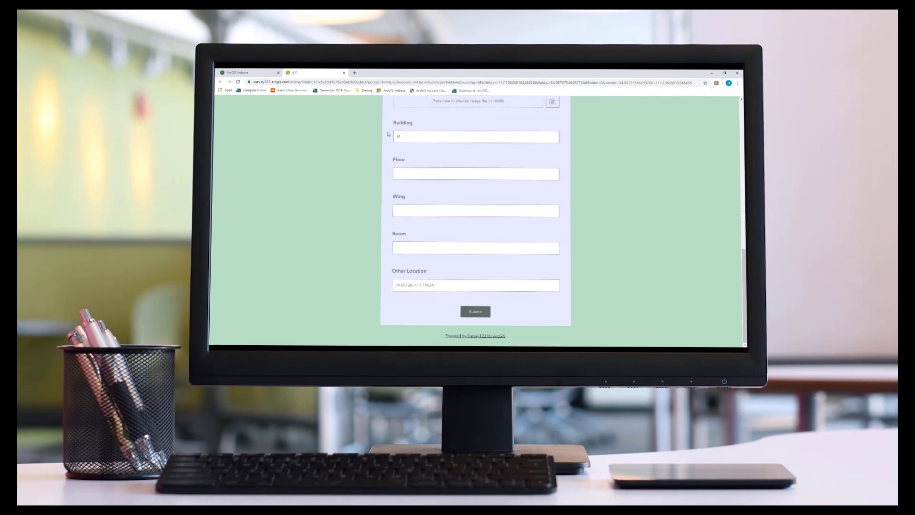
left_click(344, 73)
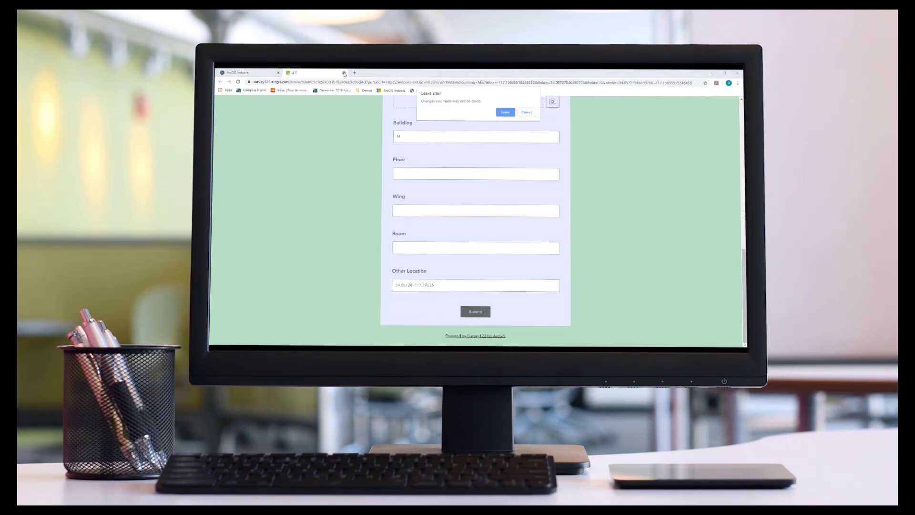
left_click(506, 112)
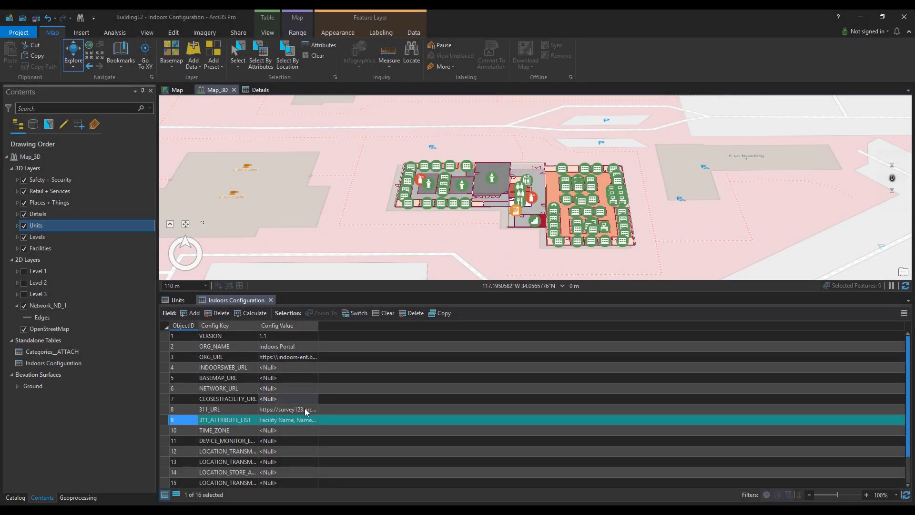
Review the 311_URL and 311_ATTRIBUTE_LIST rows of the Indoors Configuration table
left_click(164, 409)
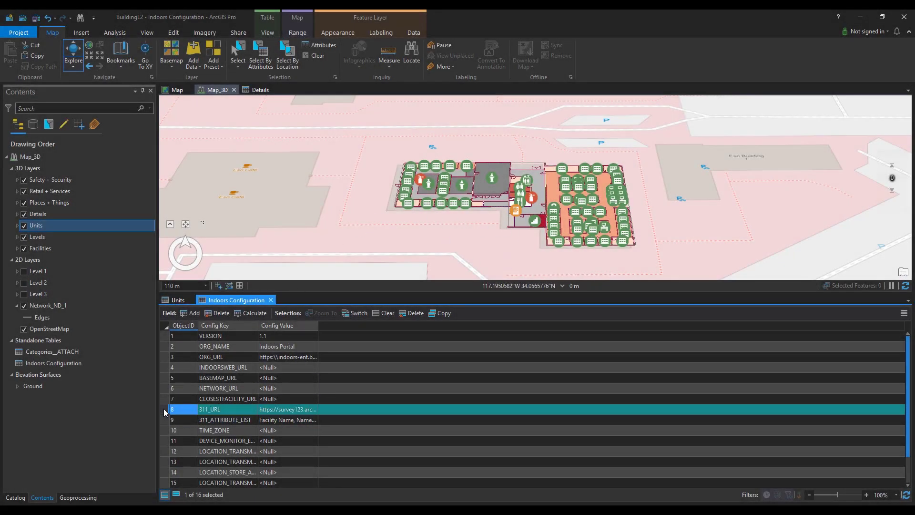
left_click(162, 420)
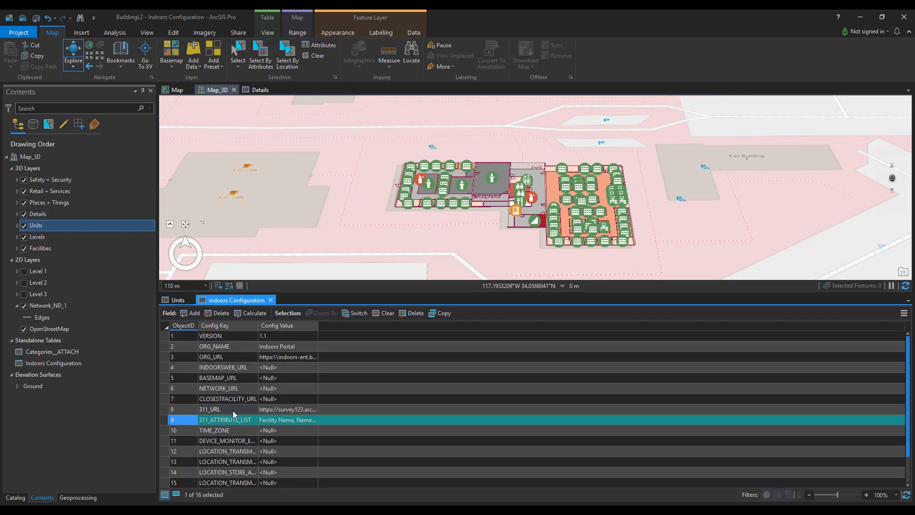
scroll(233, 410, "down", 1)
scroll(233, 410, "up", 1)
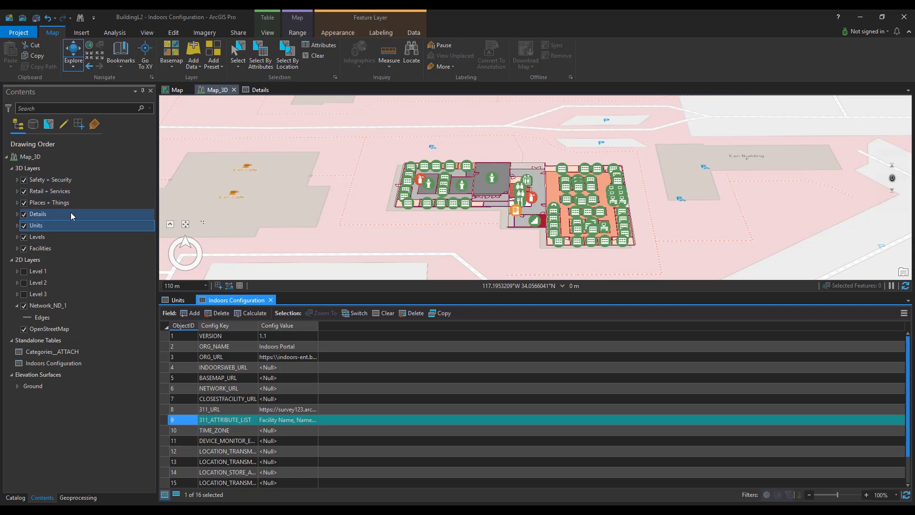
Expand the Units layer's use-type legend, then collapse it again
left_click(17, 226)
left_click(18, 226)
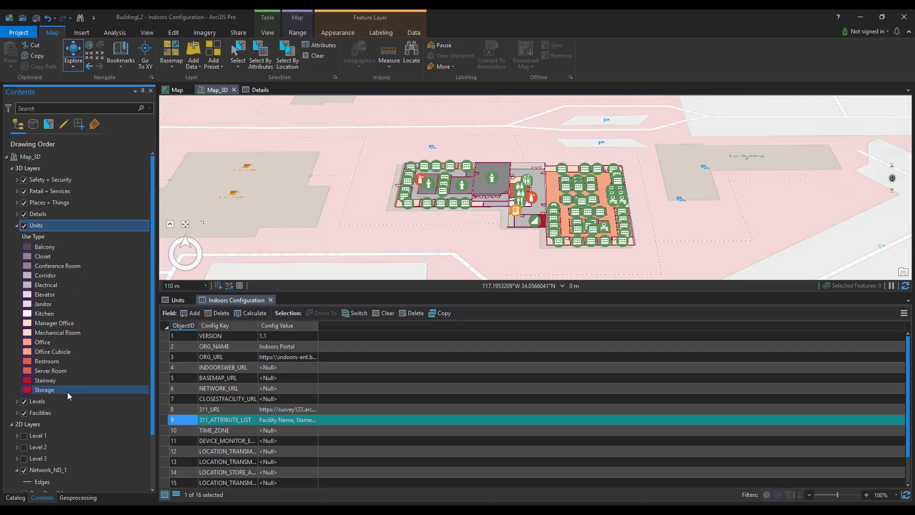
left_click(17, 228)
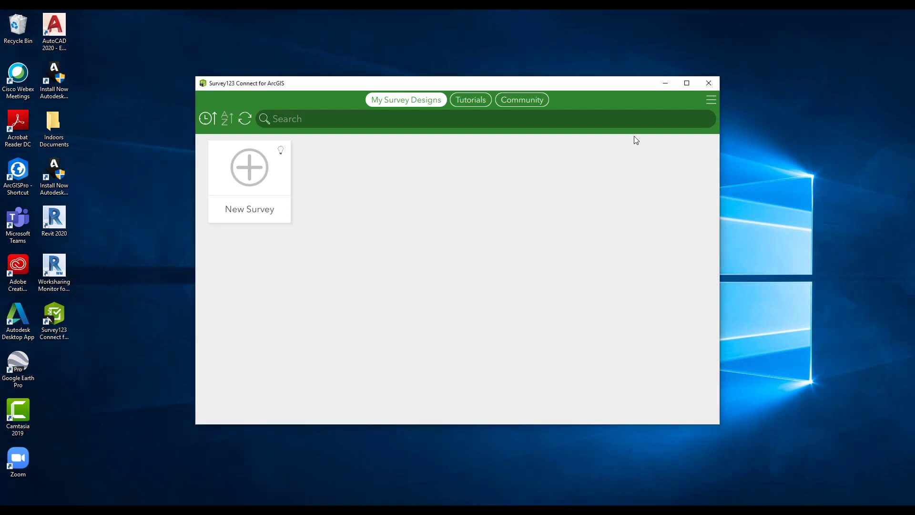
Start a new survey based on an existing XLSForm file
left_click(711, 103)
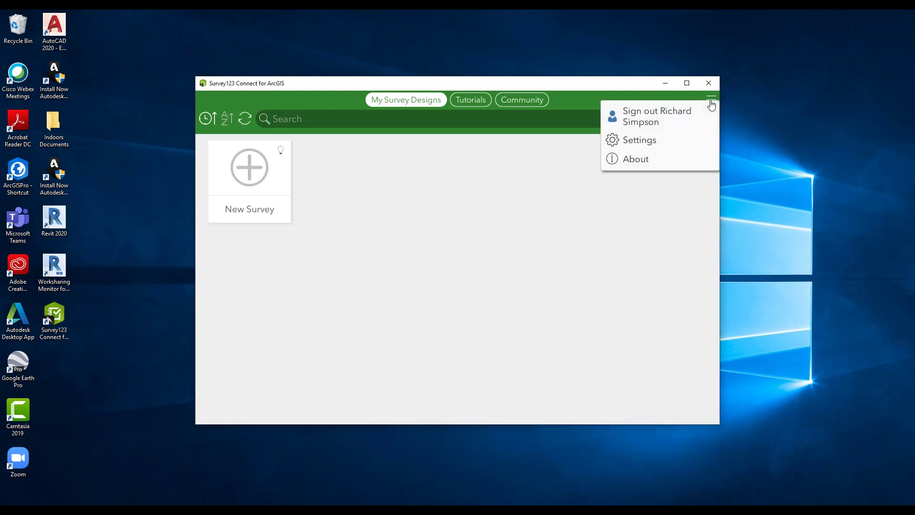
left_click(582, 96)
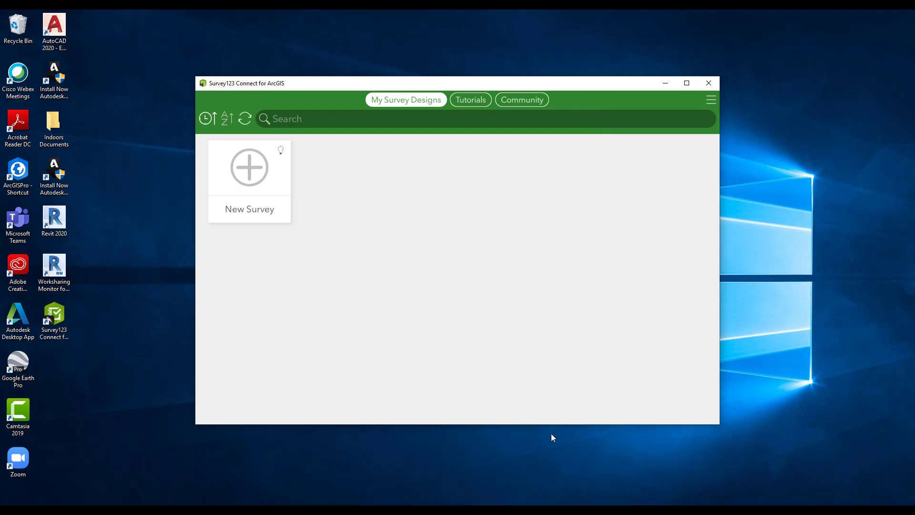
left_click(263, 184)
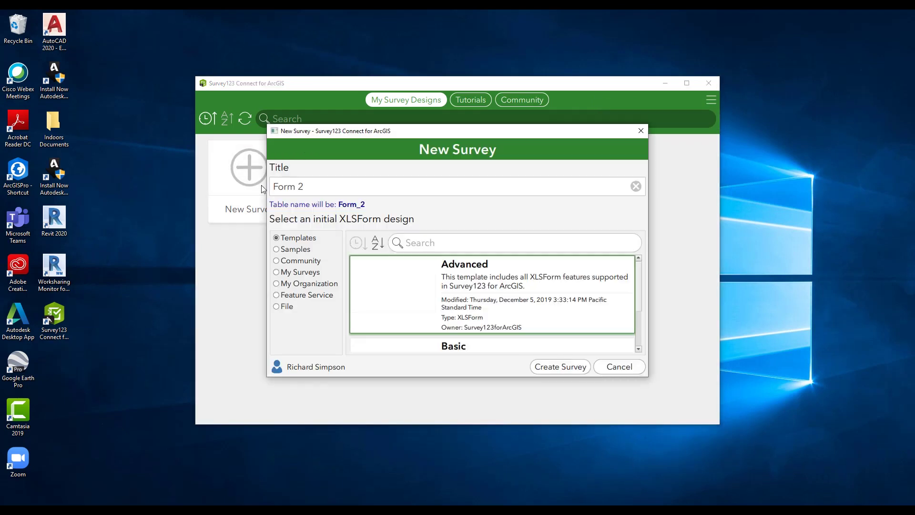
left_click(287, 307)
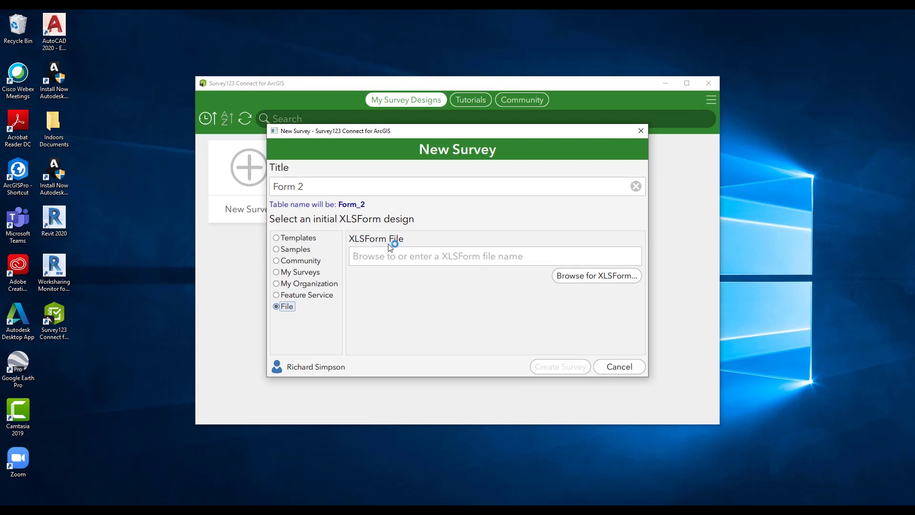
left_click(566, 275)
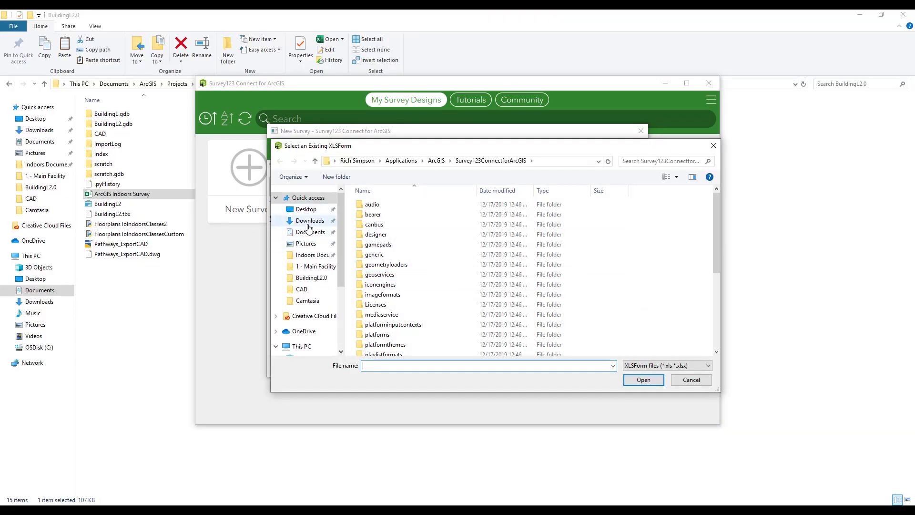
Create the survey from ArcGIS Indoors Survey in Documents\ArcGIS\Projects\BuildingL2.0
left_click(312, 232)
double_click(386, 224)
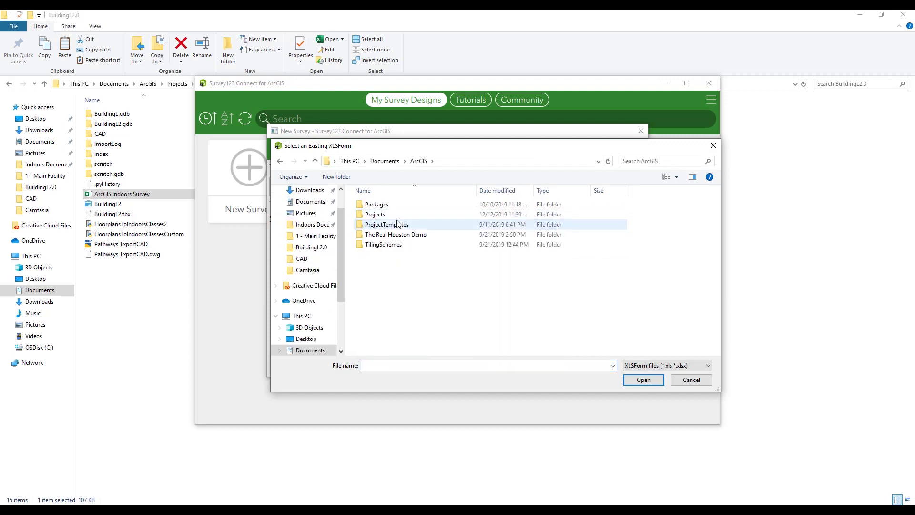
left_click(396, 217)
double_click(396, 217)
double_click(396, 224)
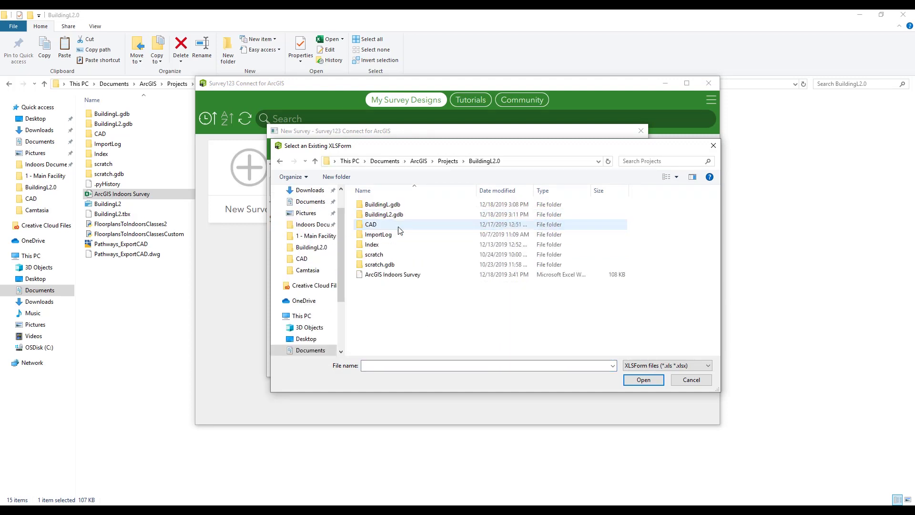
left_click(398, 276)
left_click(639, 380)
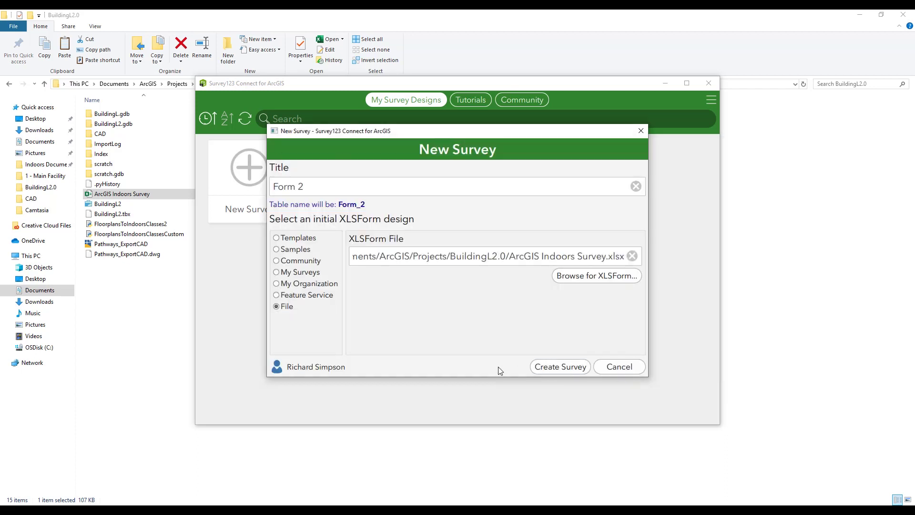
left_click(571, 370)
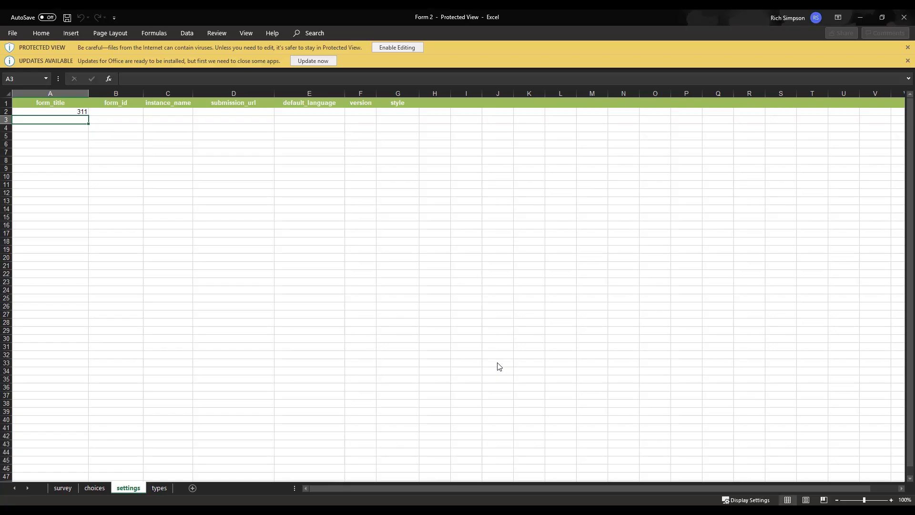
Review the priority, issue type, issue item and assignment type rows on the survey sheet
left_click(63, 488)
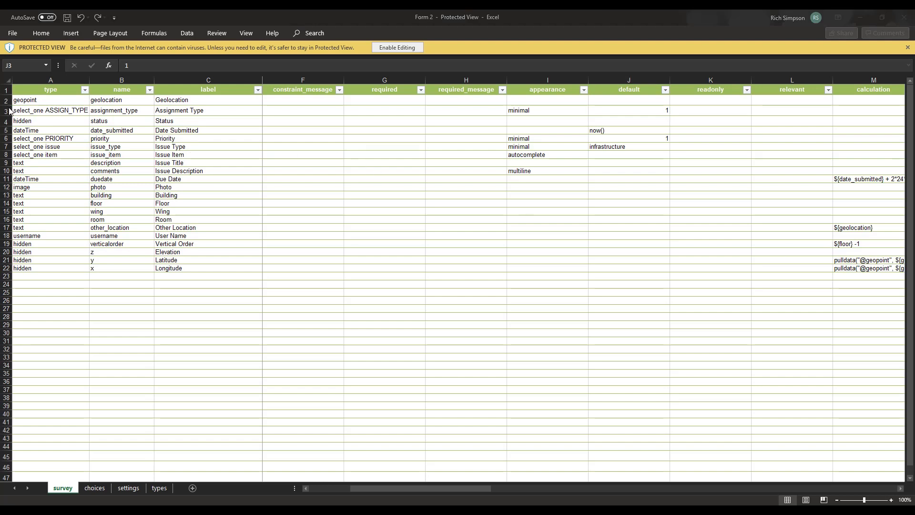
left_click(6, 138, "ctrl")
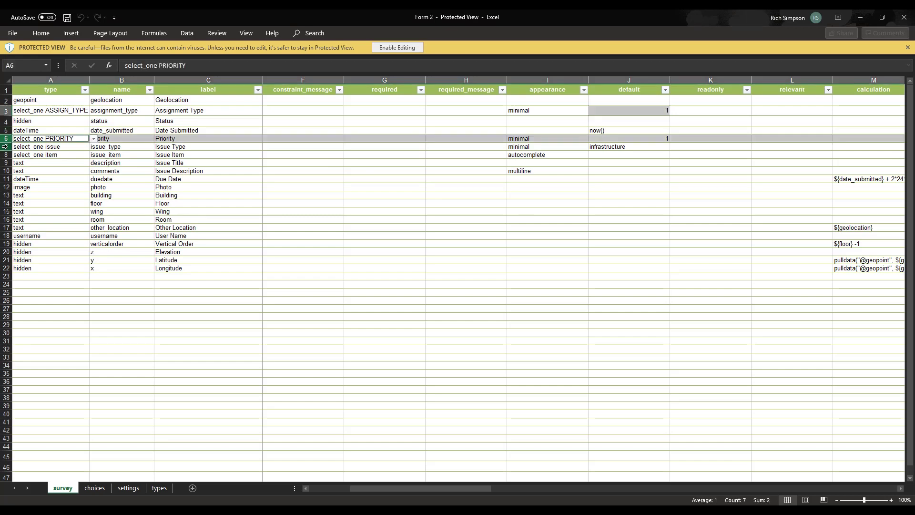
left_click(6, 146, "ctrl")
left_click(6, 154, "ctrl")
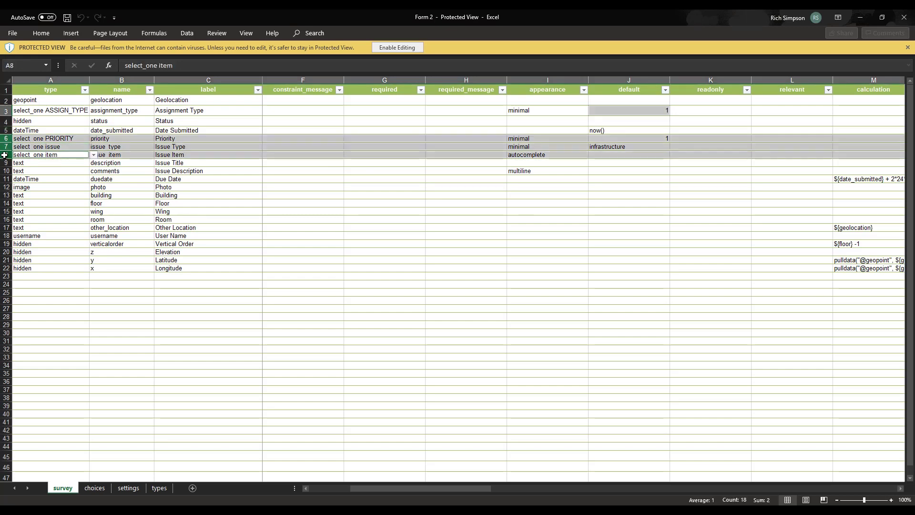
left_click(7, 111, "ctrl")
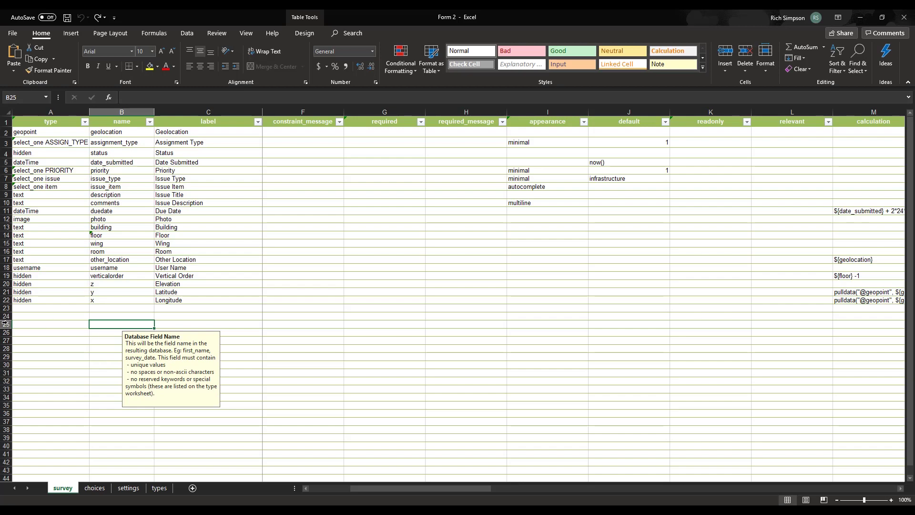
left_click(7, 324)
Set the settings sheet's form_title to 'Mobile 311 Configuration' and save the workbook
left_click(95, 488)
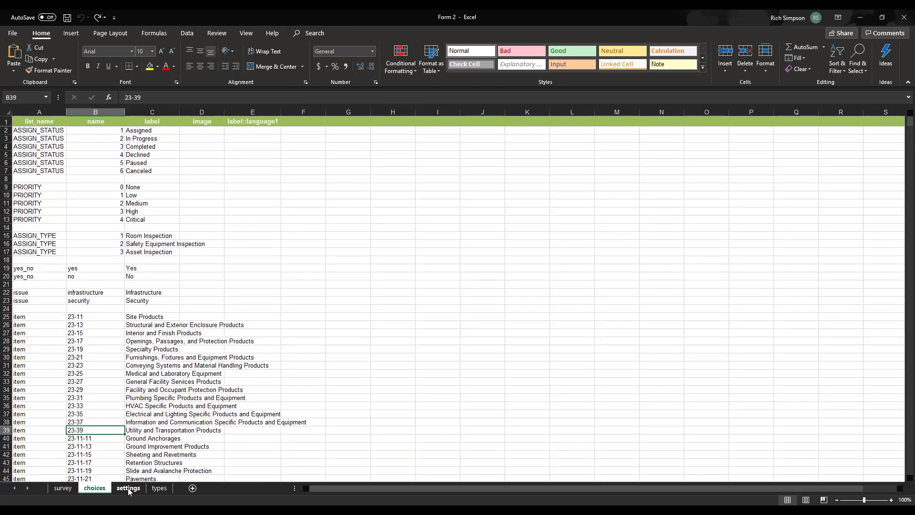
left_click(128, 487)
left_click(64, 130)
double_click(71, 130)
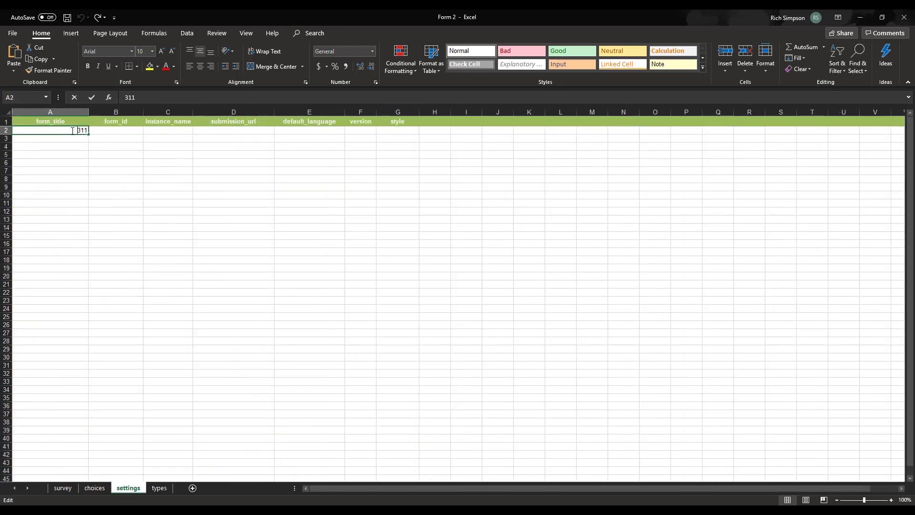
type("Mobi")
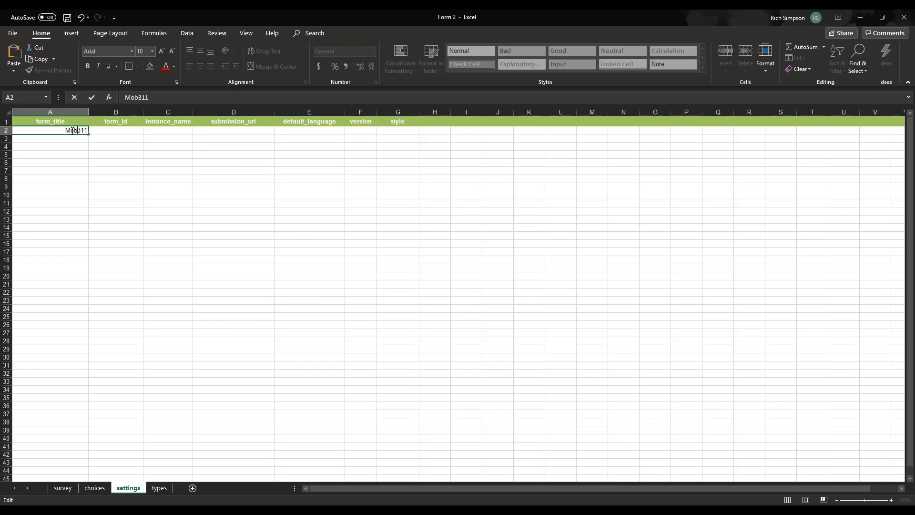
type("le 311")
type(" Co")
type("nfigur")
type("ation")
key("ctrl+s")
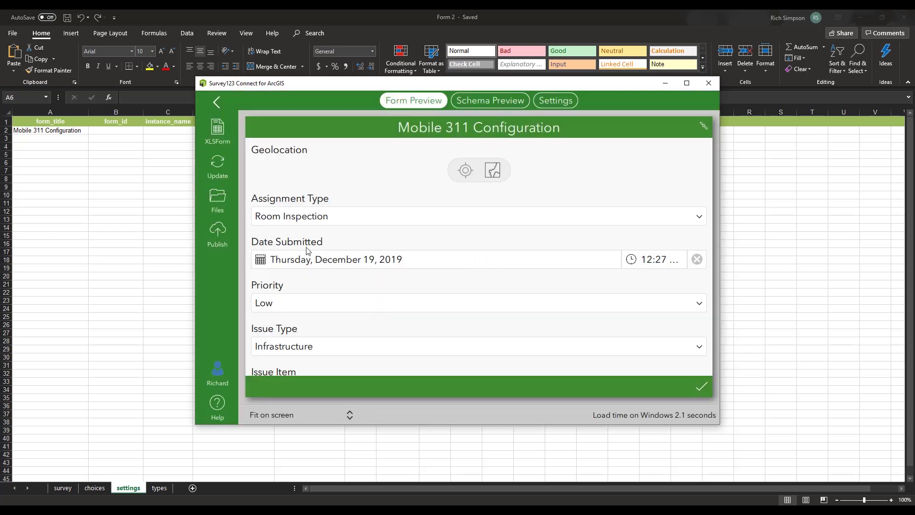
scroll(333, 253, "down", 3)
scroll(332, 253, "down", 4)
scroll(334, 253, "down", 1)
scroll(334, 253, "down", 1)
scroll(334, 253, "down", 3)
scroll(334, 254, "up", 1)
scroll(334, 254, "up", 5)
scroll(334, 253, "up", 5)
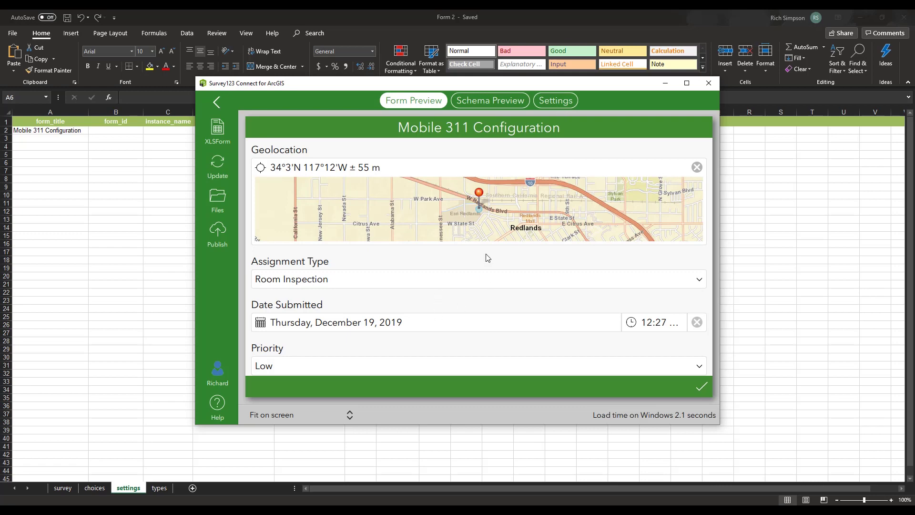
Centre the Detailed Map on the Redlands campus and set preview map zoom to 19
left_click(558, 102)
left_click(412, 120)
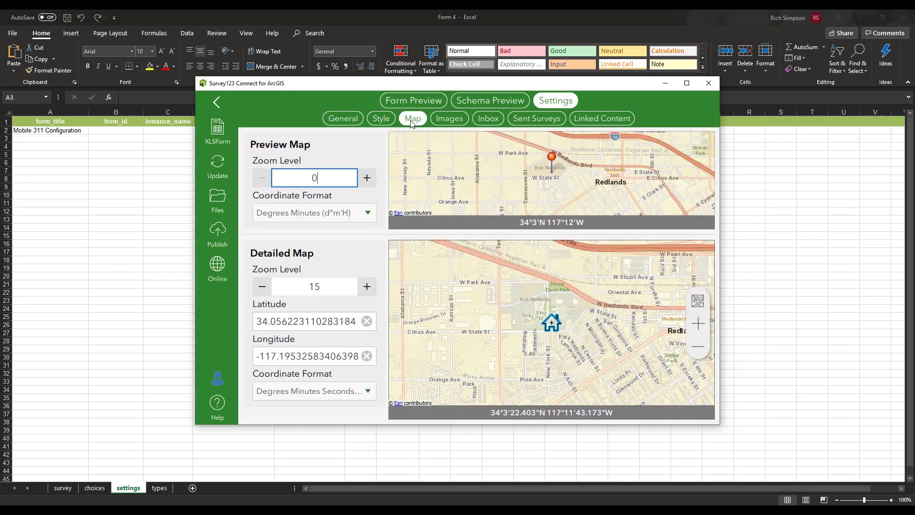
scroll(550, 325, "up", 1)
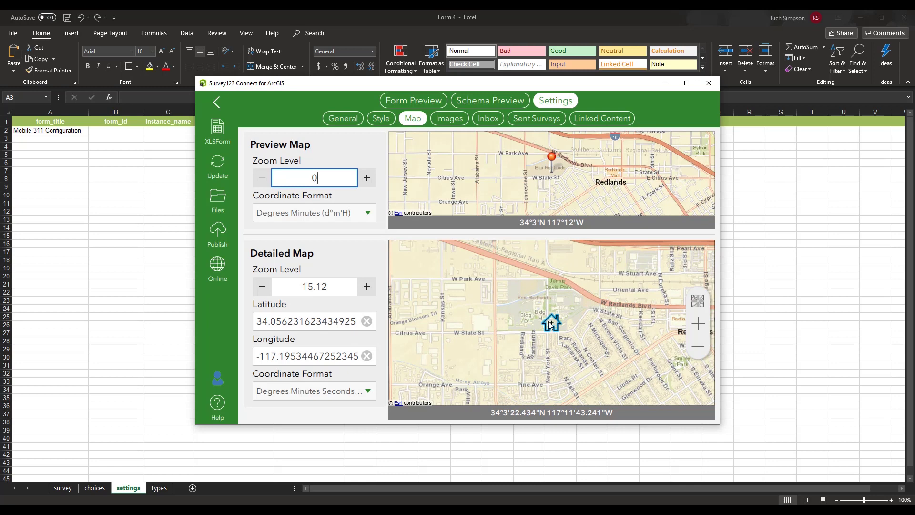
scroll(553, 326, "up", 2)
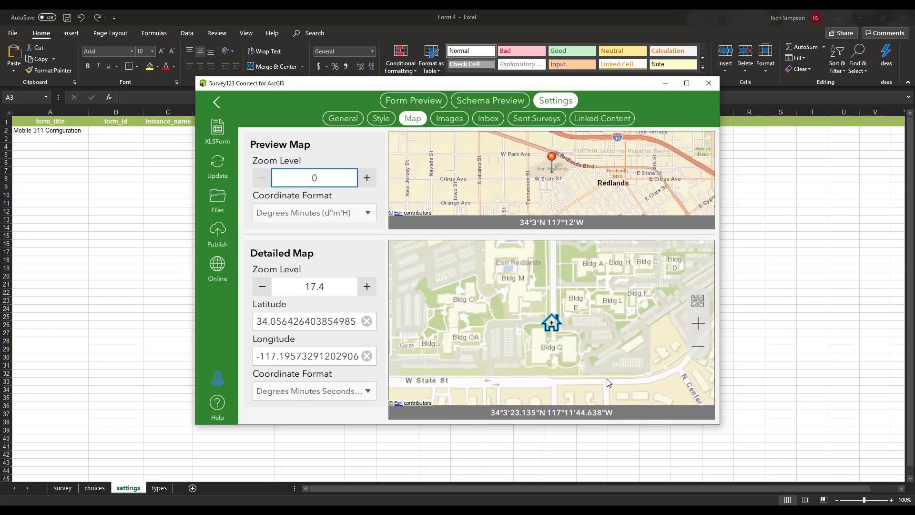
left_click_drag(607, 379, 605, 382)
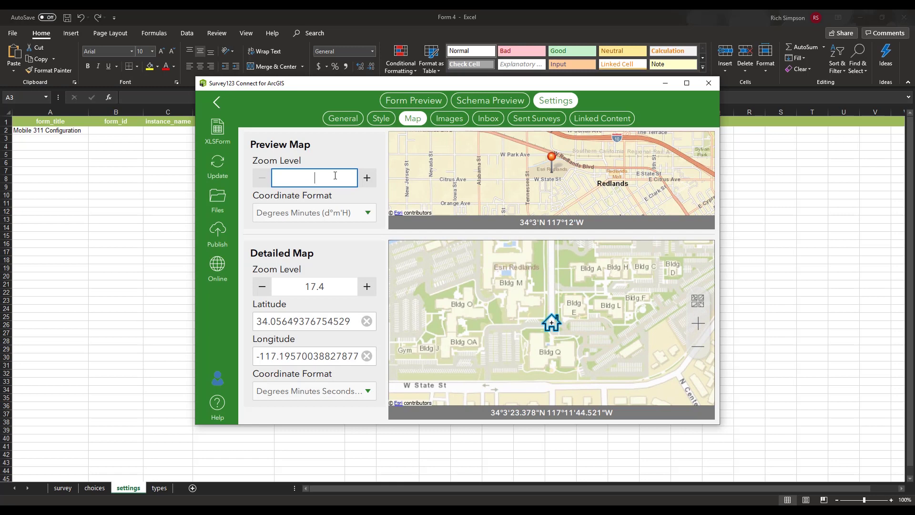
type("19")
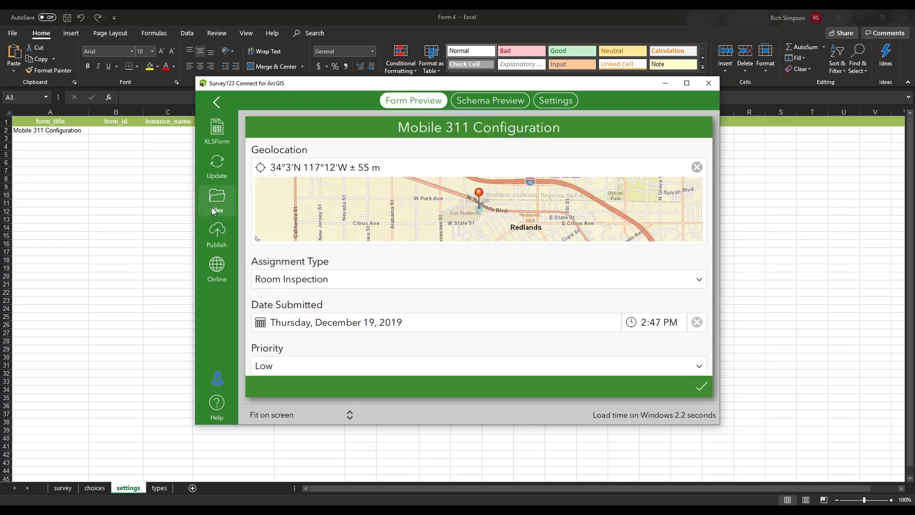
Refresh the survey from the edited spreadsheet and publish it as Form 4
left_click(218, 163)
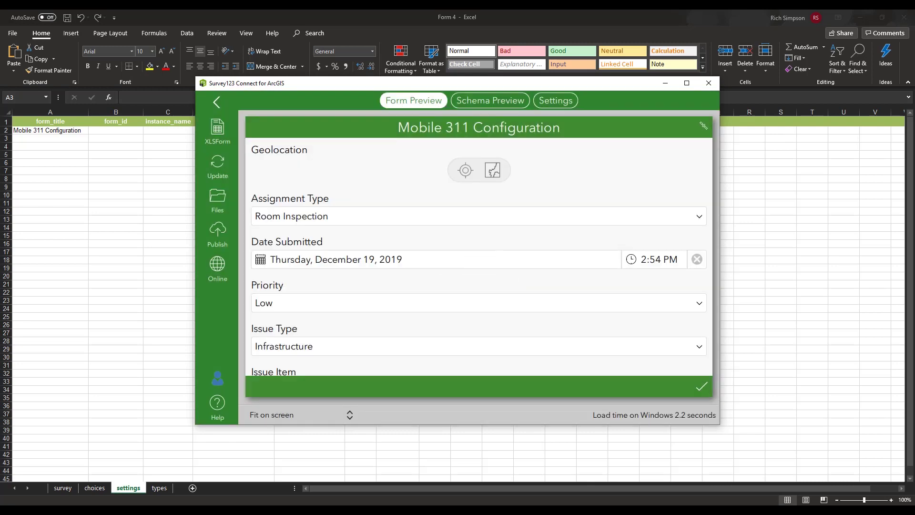
left_click(218, 233)
left_click(521, 358)
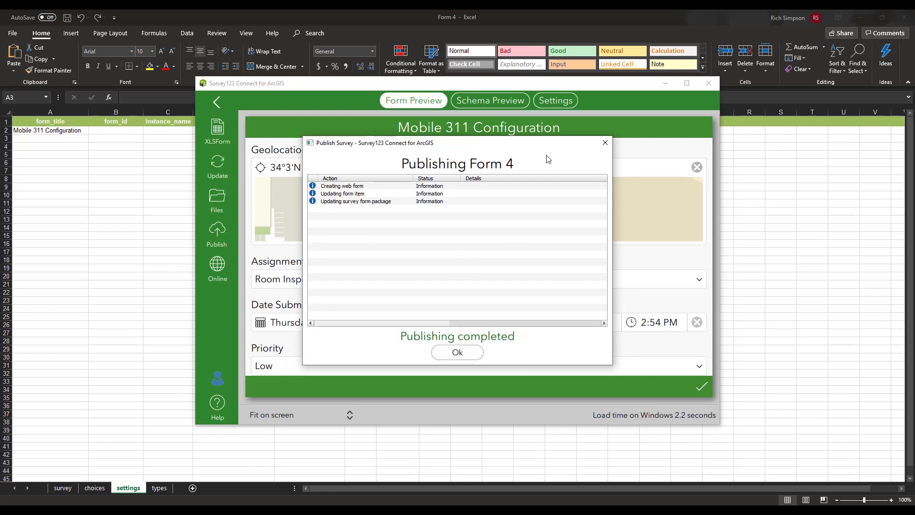
left_click(470, 357)
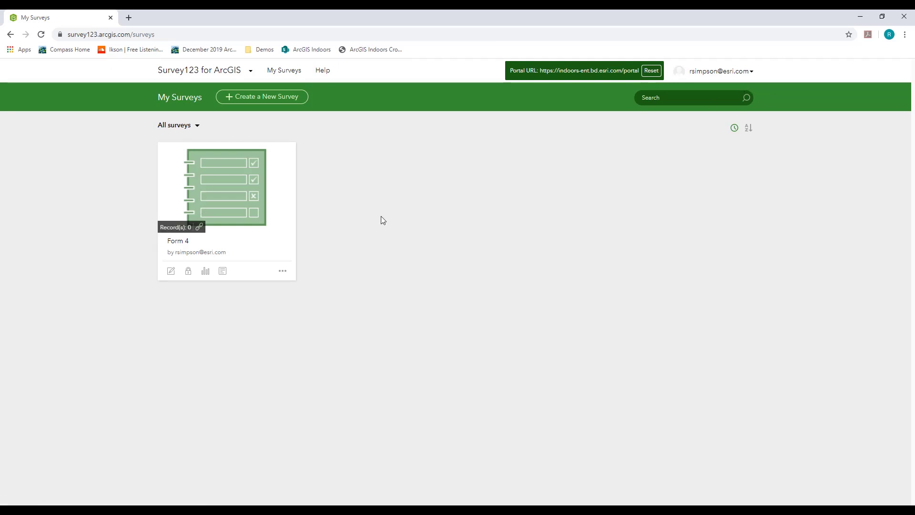
Copy Form 4's shareable survey link from its overview page
left_click(273, 212)
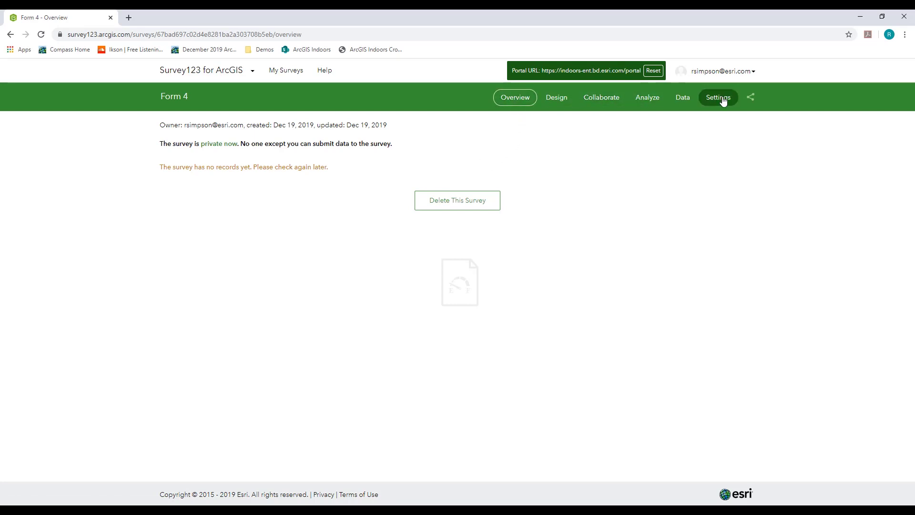
left_click(751, 97)
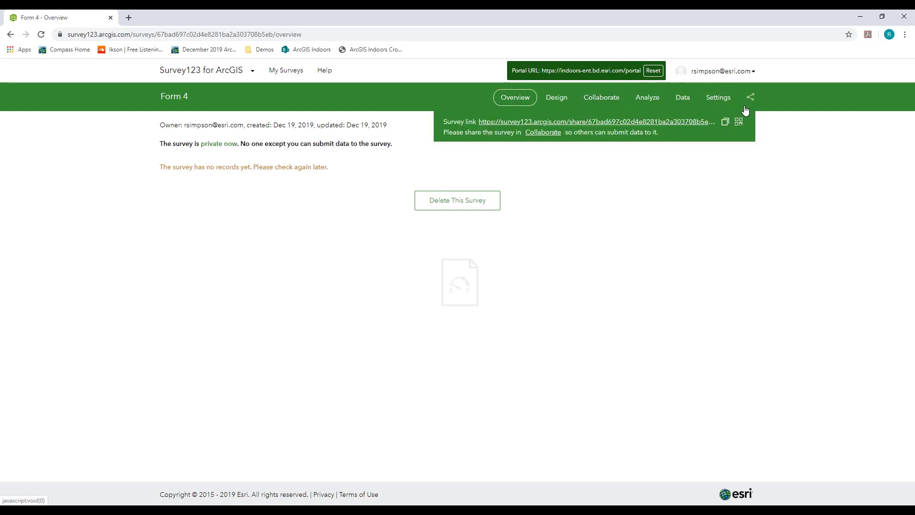
left_click(725, 122)
key("alt+Tab")
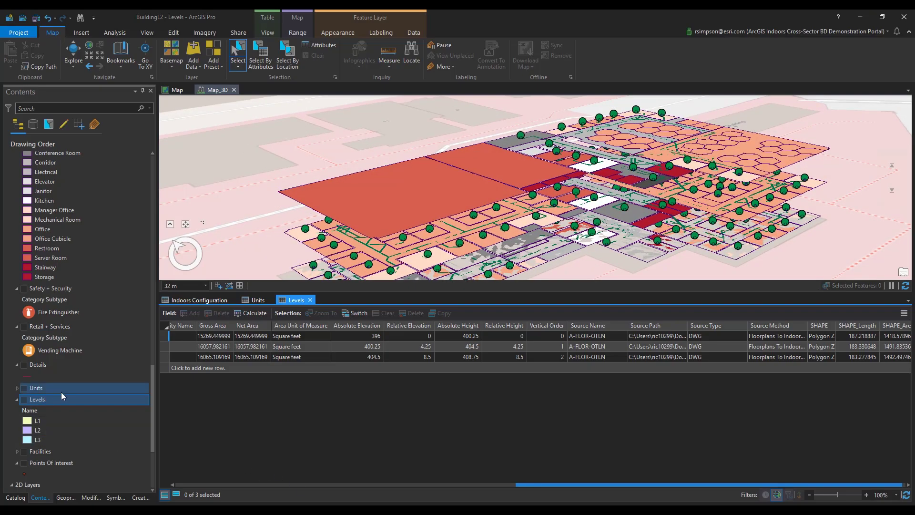
Paste the Survey123 link into the 311_URL Config Value
left_click(198, 303)
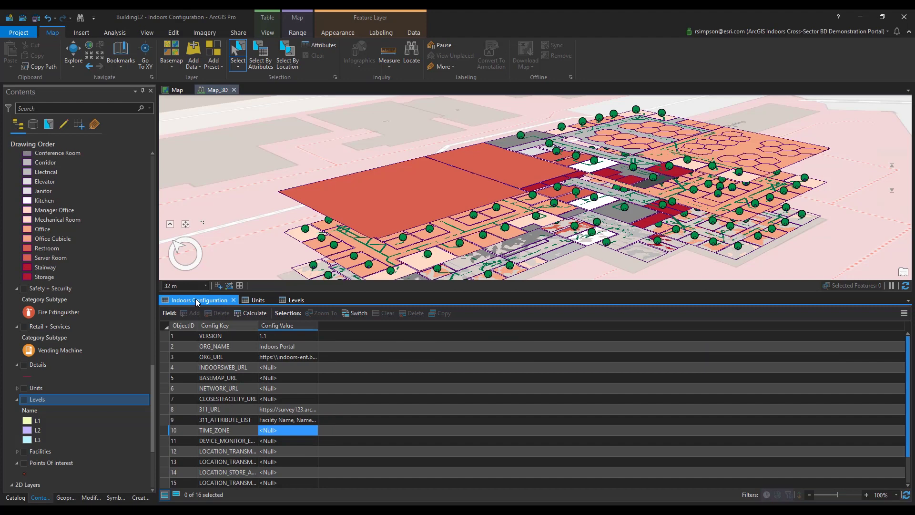
left_click(233, 410)
left_click(165, 409)
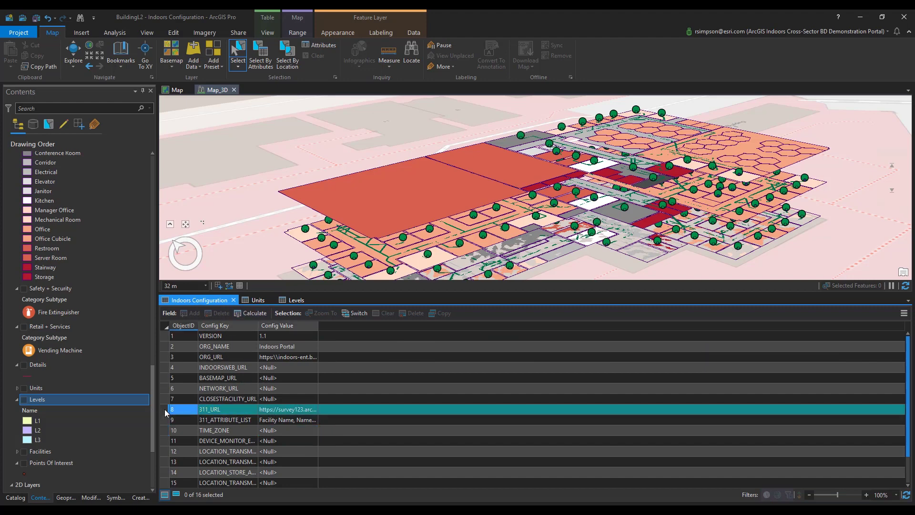
left_click(162, 418, "ctrl")
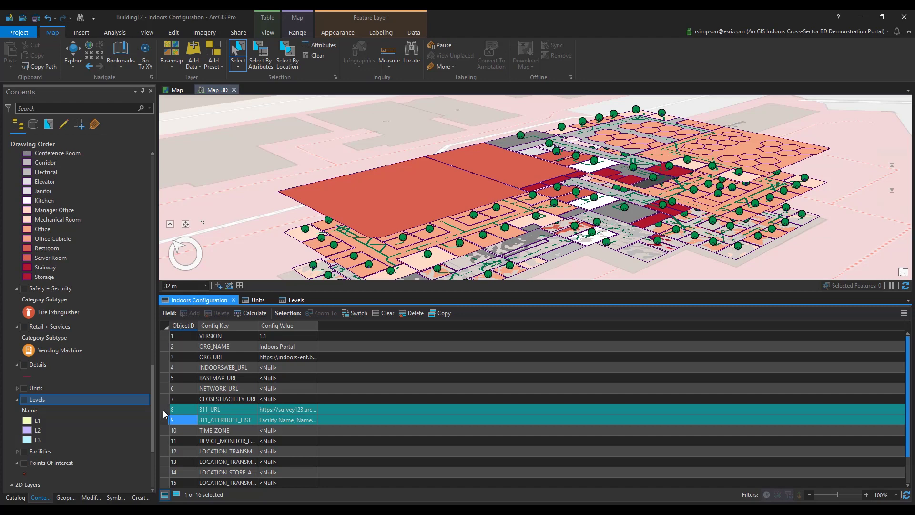
left_click(163, 410)
left_click(291, 410)
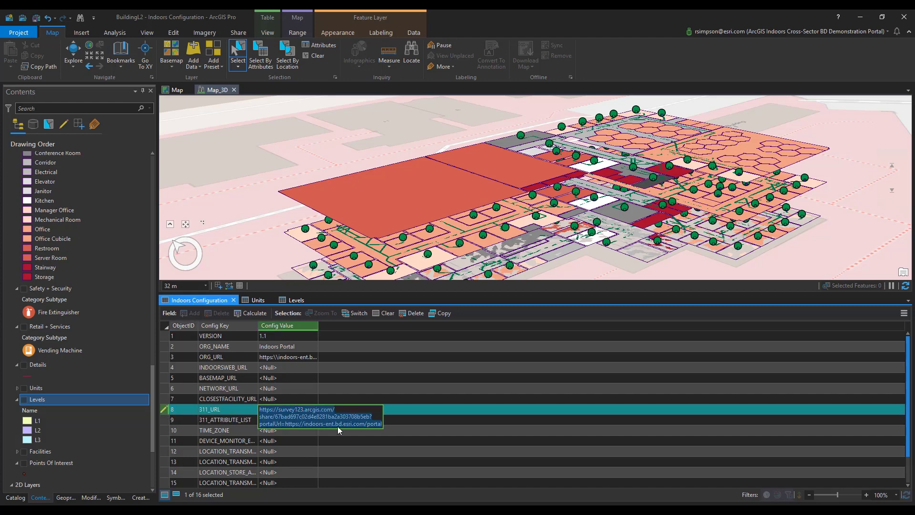
left_click(195, 421)
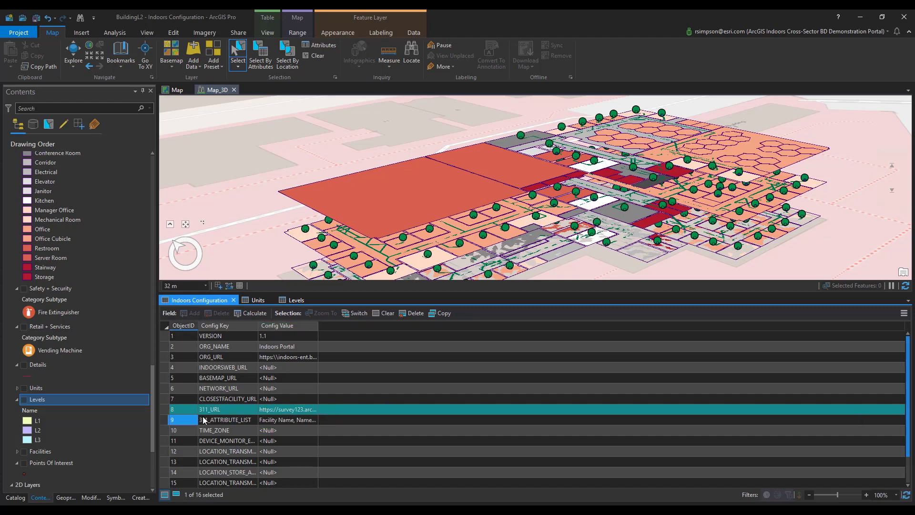
Set 311_ATTRIBUTE_LIST to Facility Name, Name Short, Section Name, Unit Name and save
left_click(296, 419)
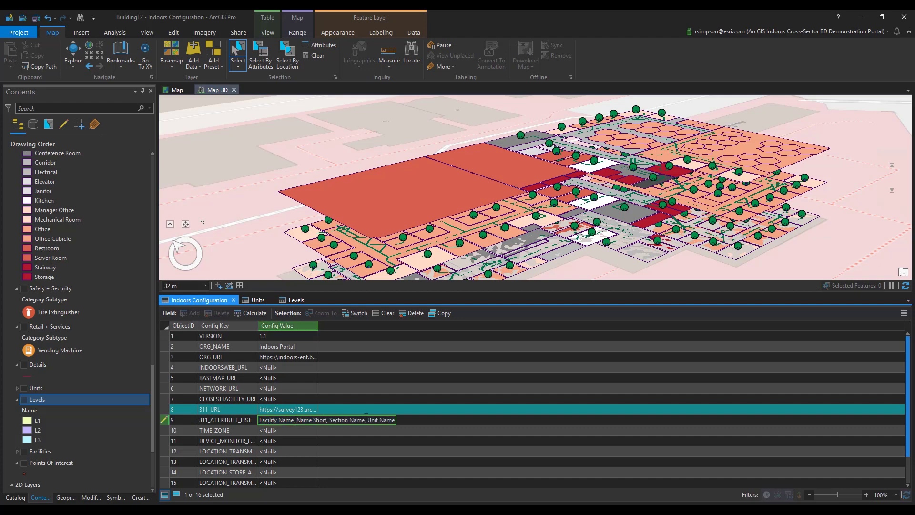
left_click(405, 420)
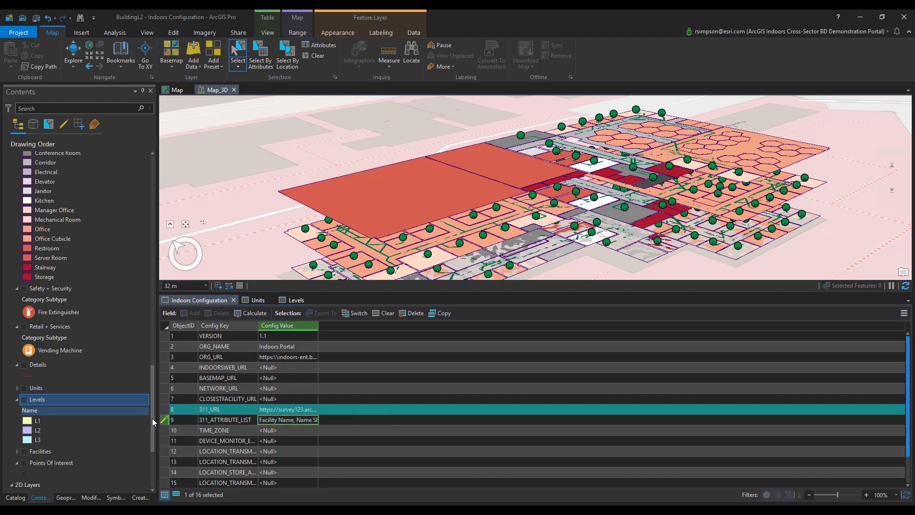
left_click(163, 433)
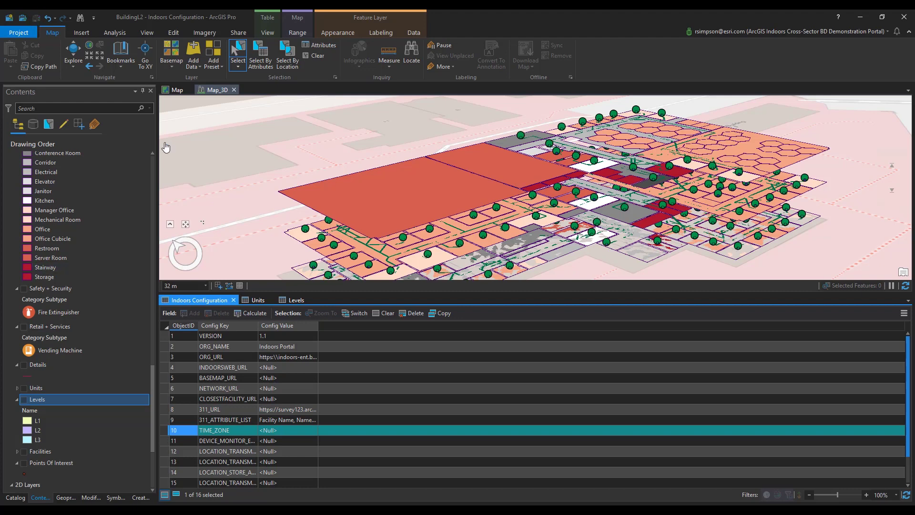
key("ctrl+s")
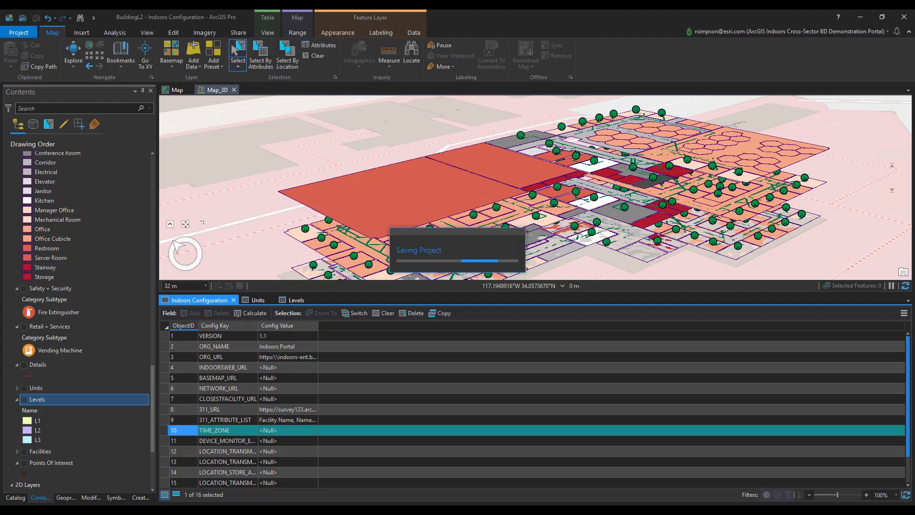